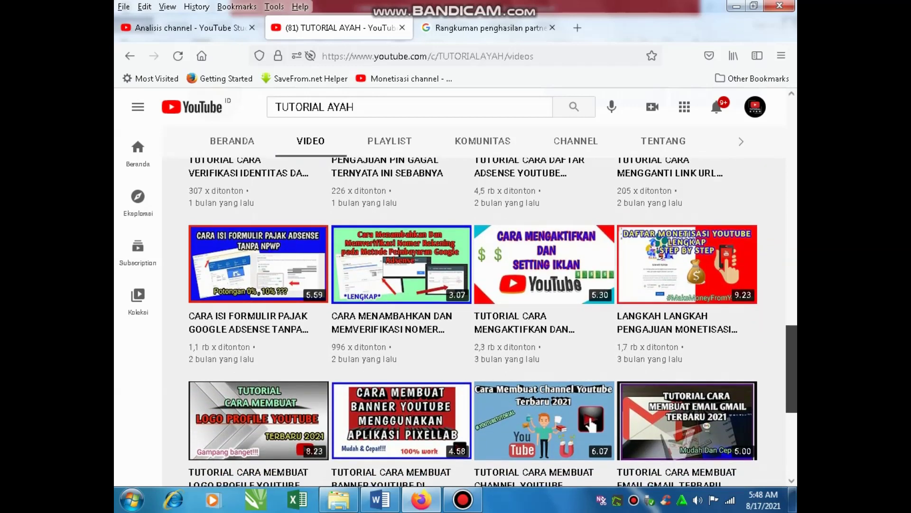
pyautogui.scroll(-4, 474, 323)
pyautogui.scroll(-5, 474, 323)
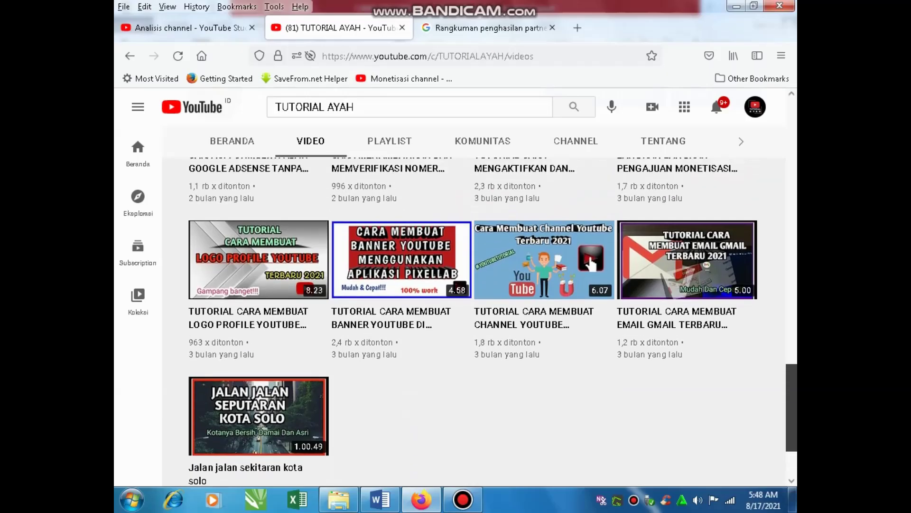
pyautogui.scroll(10, 472, 320)
pyautogui.scroll(10, 473, 320)
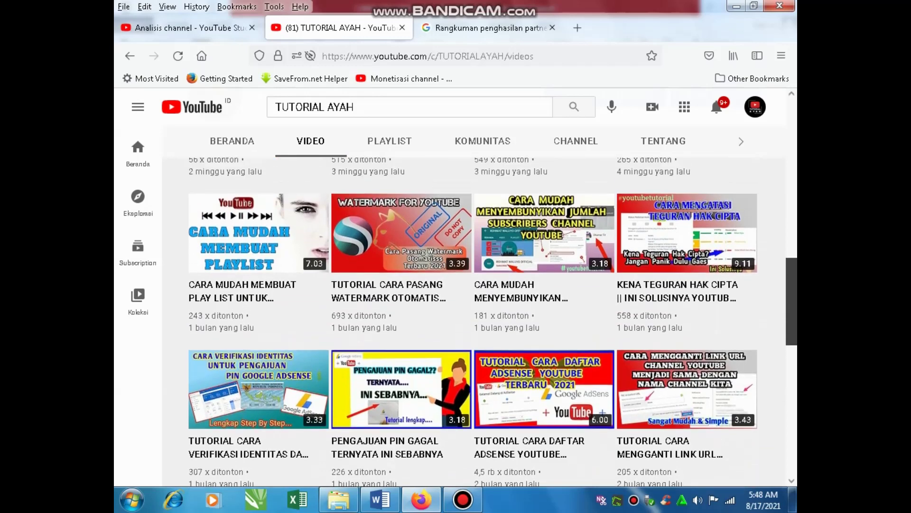
pyautogui.scroll(5, 473, 320)
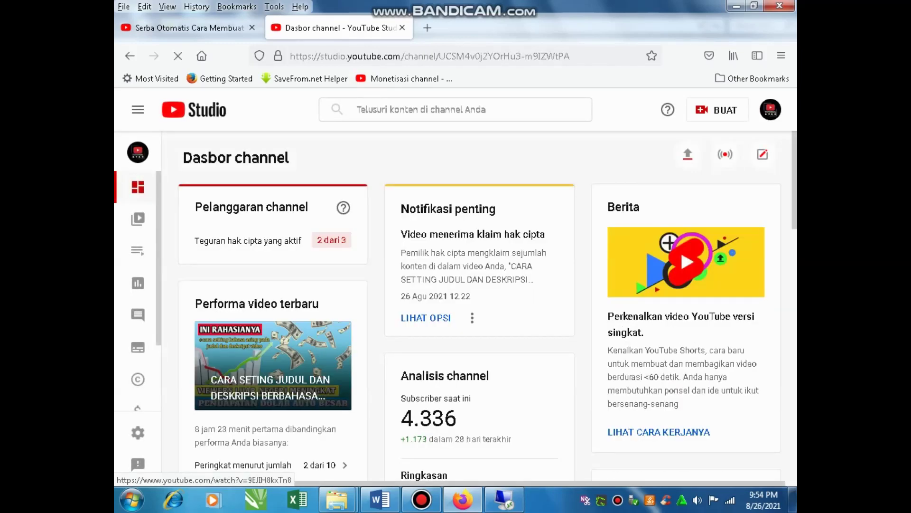
# Open the subtitles of the 25 Agu 2021 video "AUTO BANJIR SUBSCRIBER TIAP HARI" and copy its automatic Indonesian subtitles for editing
pyautogui.click(137, 219)
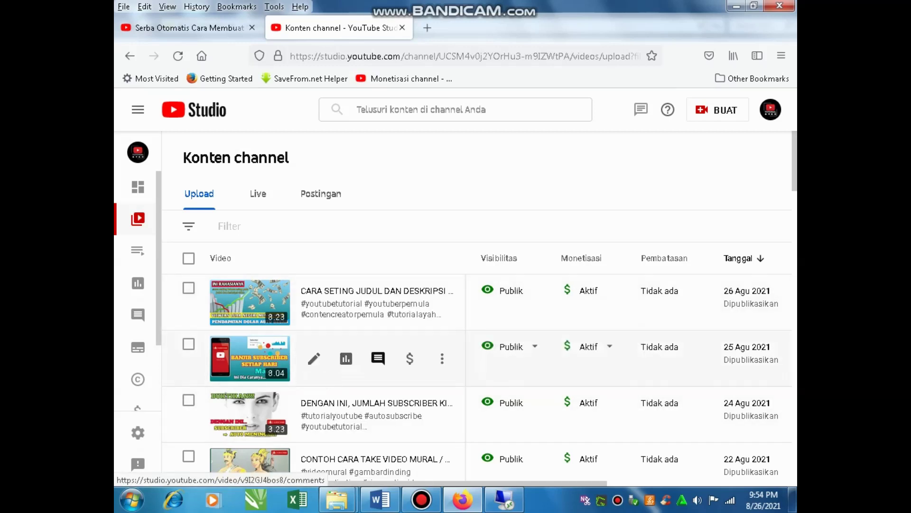
pyautogui.click(314, 359)
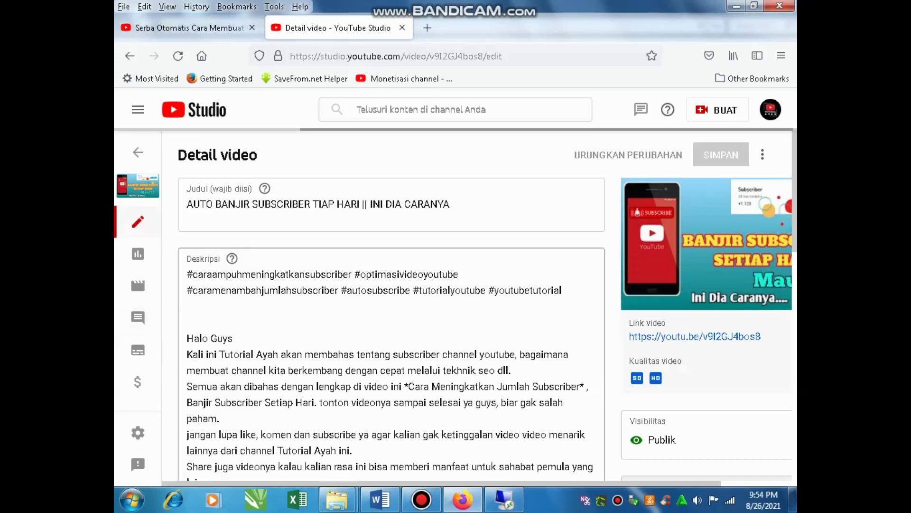
pyautogui.click(137, 349)
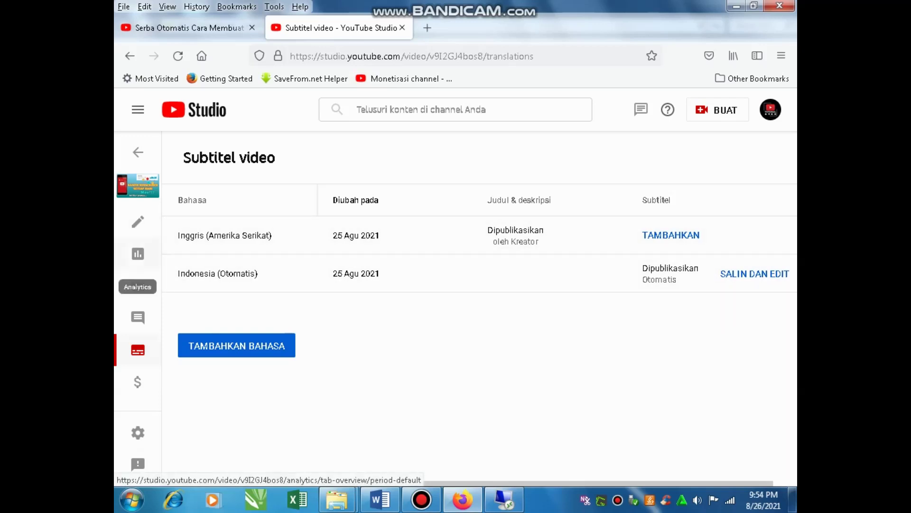
pyautogui.click(760, 273)
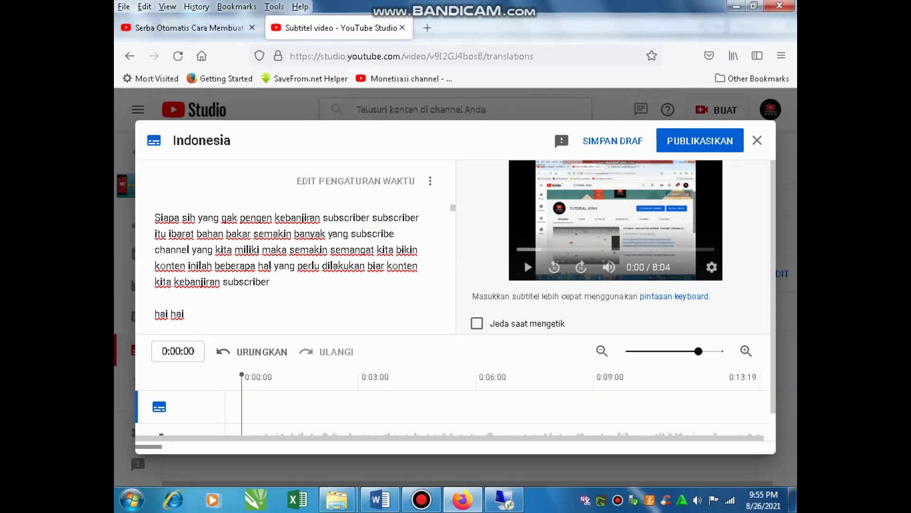
# Add a comma after "kebanjiran subscriber" in the opening sentence and delete both "hai hai" lines from the Indonesian transcript
pyautogui.write(',')
pyautogui.scroll(-2, 295, 266)
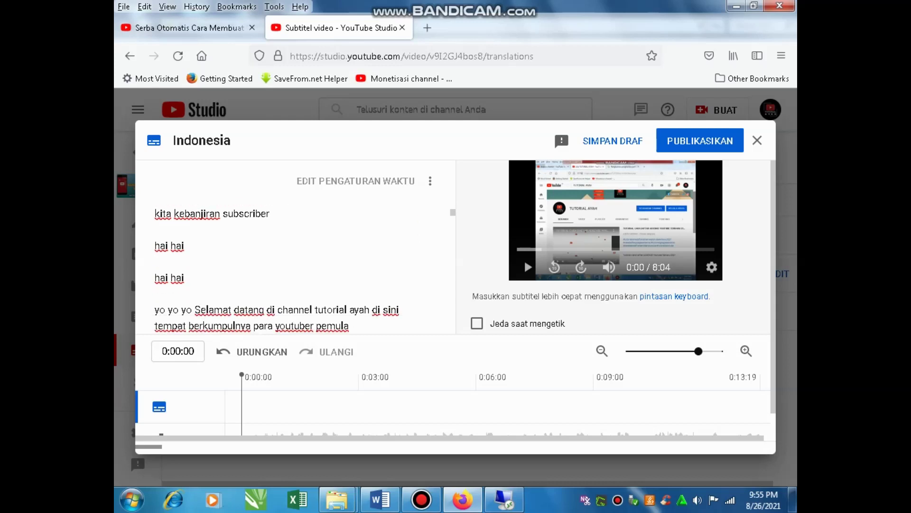
pyautogui.moveTo(188, 246); pyautogui.dragTo(155, 246)
pyautogui.click(186, 246)
pyautogui.click(147, 240)
pyautogui.moveTo(149, 243); pyautogui.dragTo(185, 278)
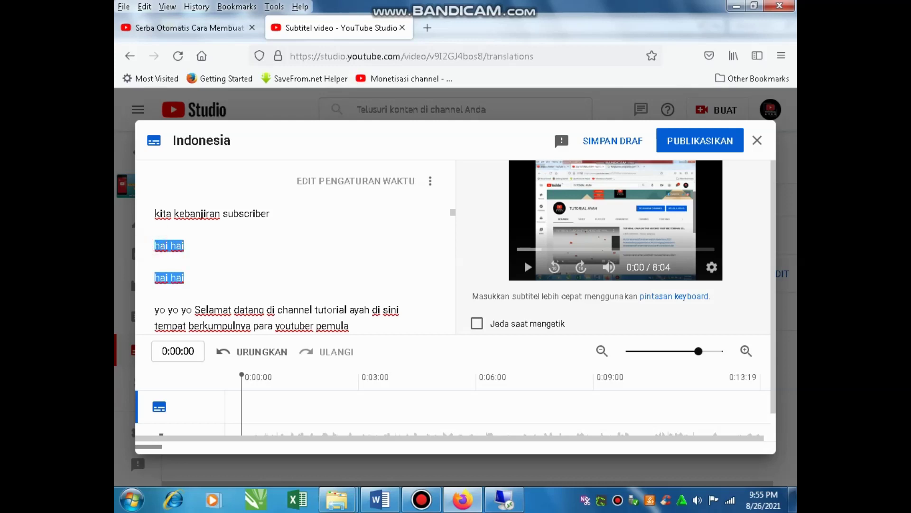
pyautogui.press('BackSpace')
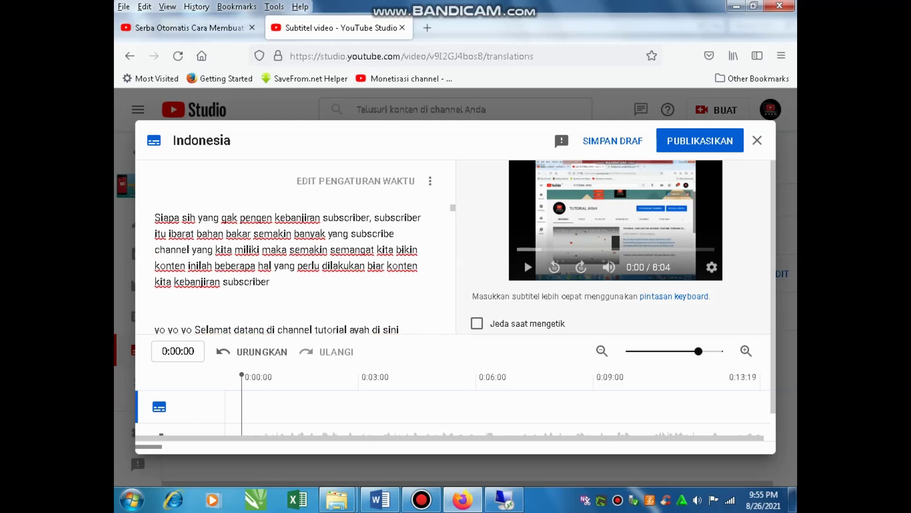
pyautogui.scroll(-3, 294, 268)
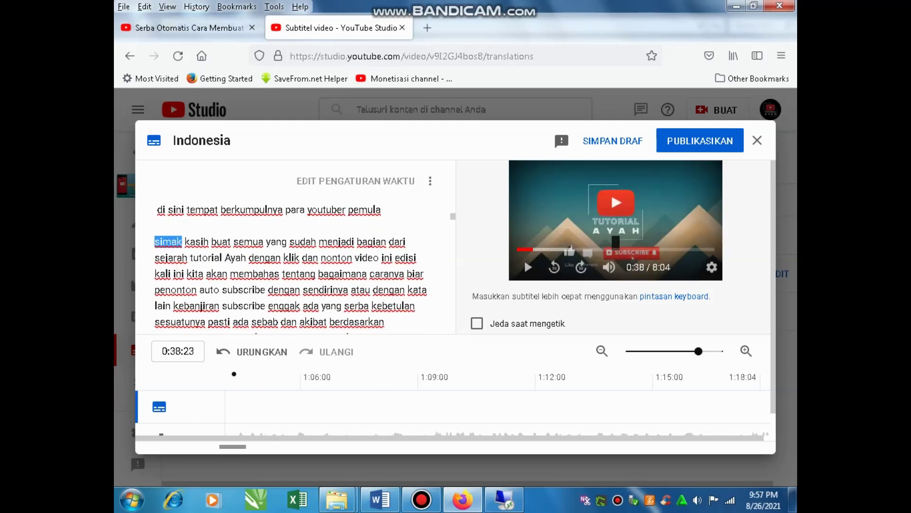
pyautogui.write('TERIMA')
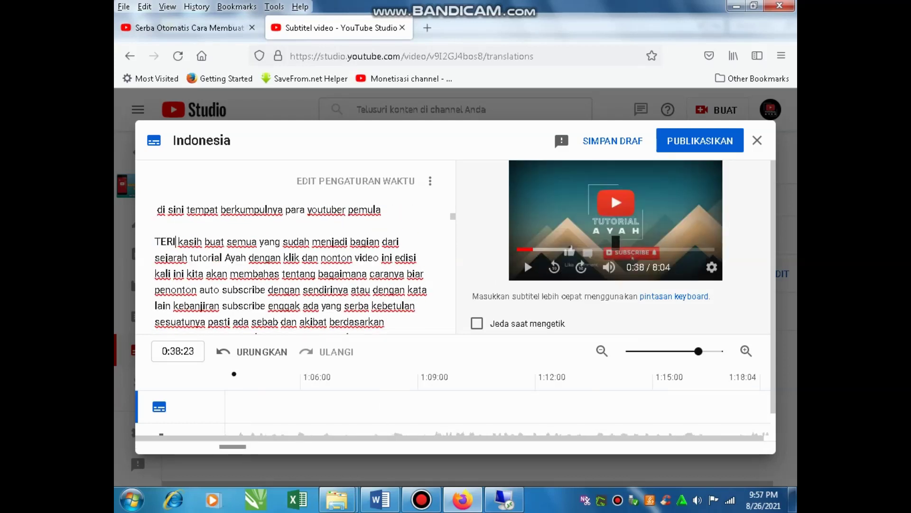
pyautogui.press('BackSpace')
pyautogui.press('BackSpace')
pyautogui.press('BackSpace')
pyautogui.press('BackSpace')
pyautogui.press('BackSpace')
pyautogui.press('BackSpace')
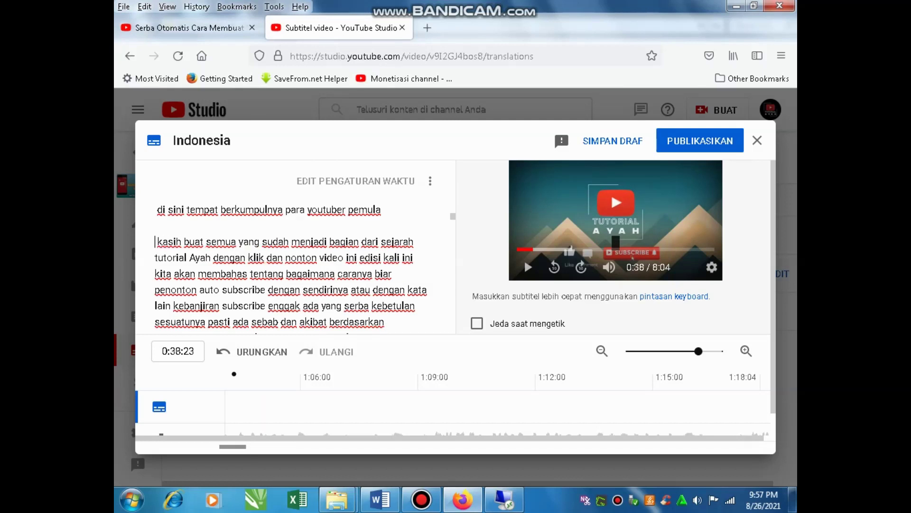
# Write "terimakasih" in place of "simak" at the paragraph's start and add a comma after "nonton video ini"
pyautogui.write('terimakas')
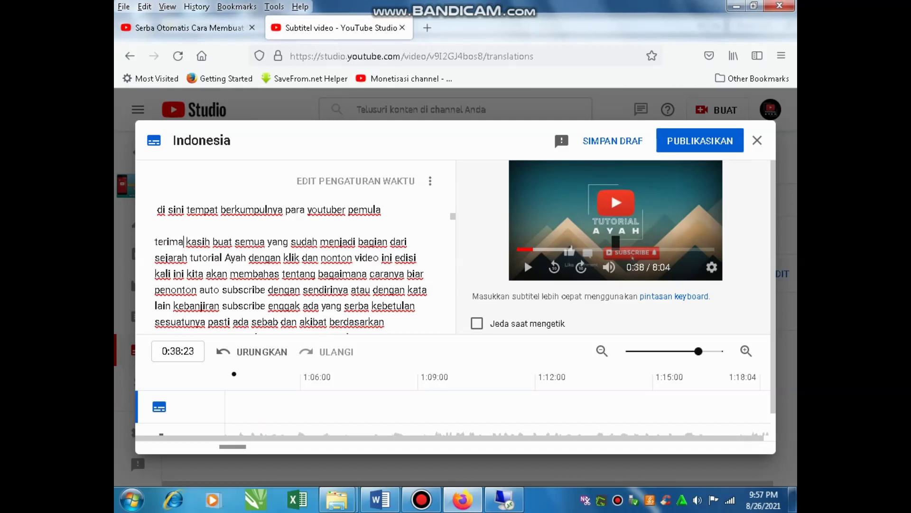
pyautogui.write('ih')
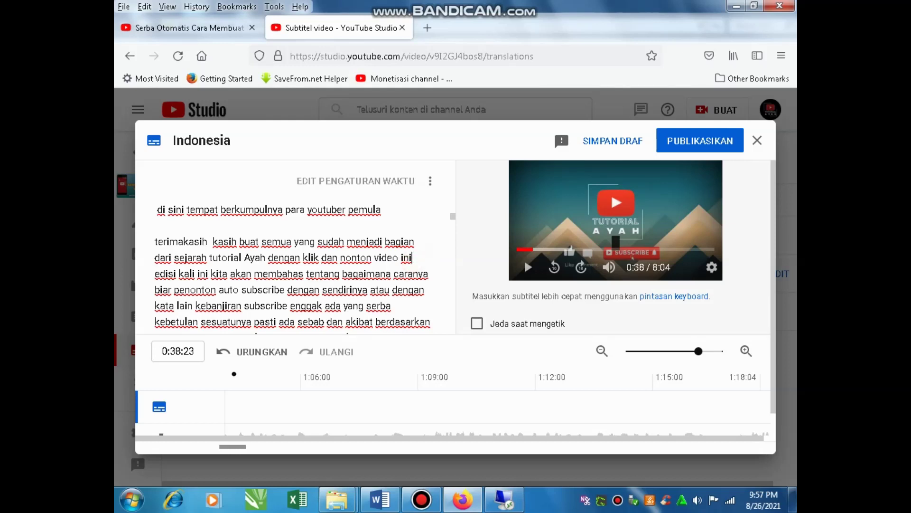
pyautogui.write(',')
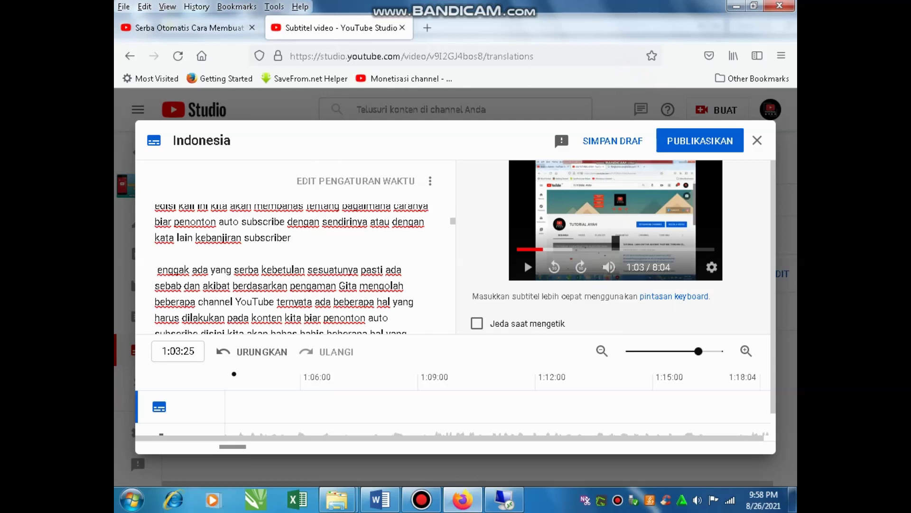
# Correct "Gita" to "kita" in the phrase "berdasarkan pengaman Gita mengolah" of the Indonesian transcript
pyautogui.press('BackSpace')
pyautogui.write('k')
pyautogui.scroll(-2, 304, 269)
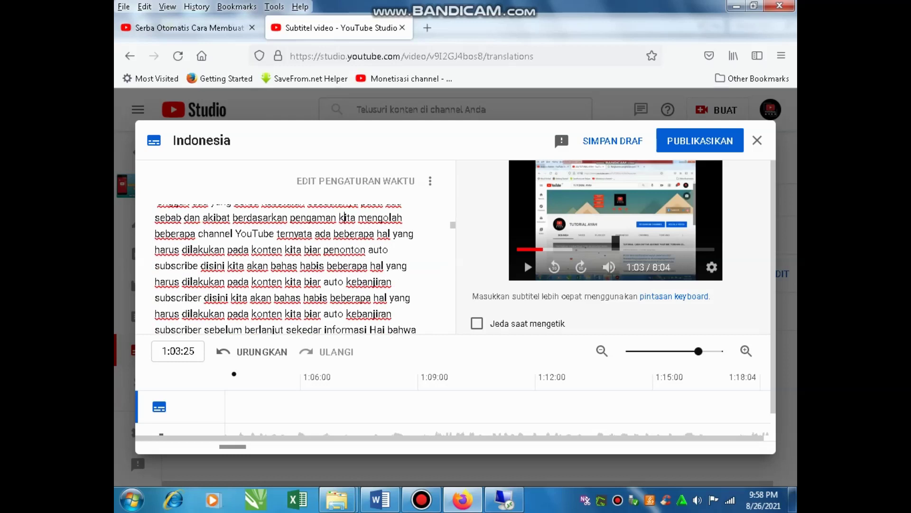
pyautogui.hotkey('ctrl', 'z')
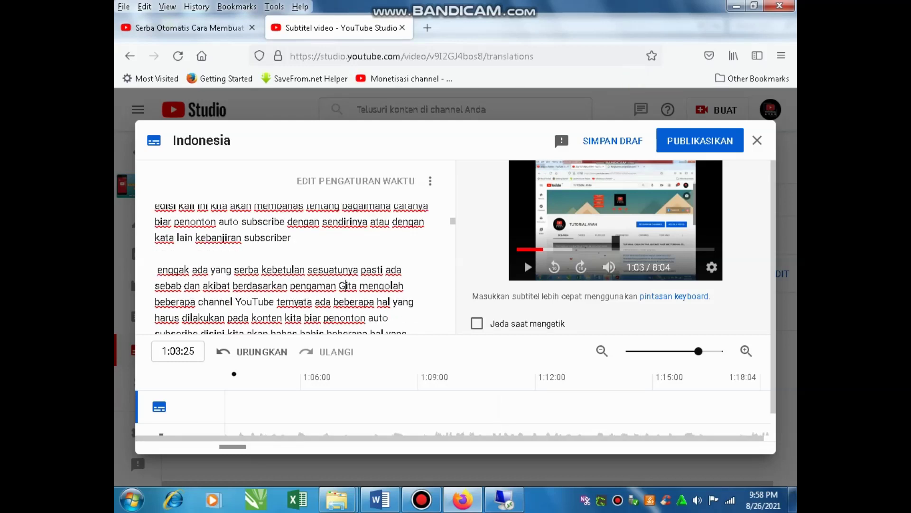
pyautogui.hotkey('ctrl', 'y')
pyautogui.scroll(-2, 304, 269)
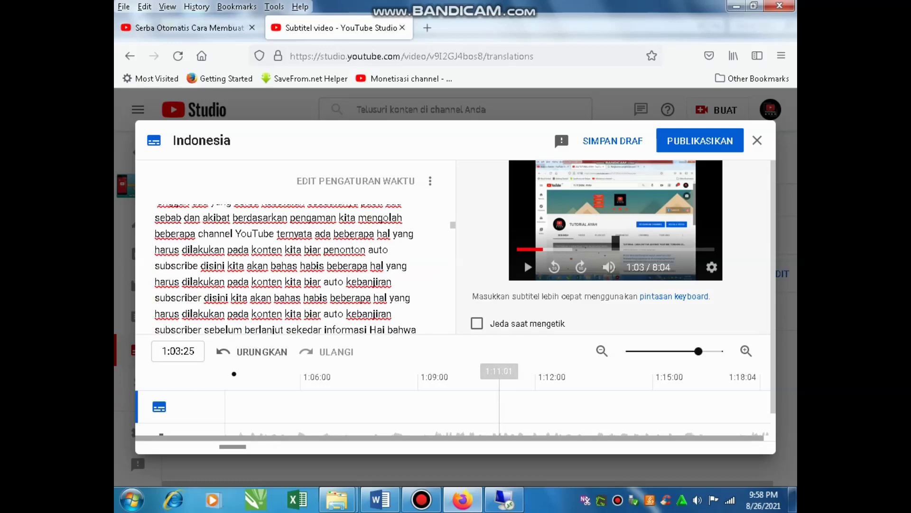
# Check the closing sentence of the Indonesian transcript and publish the Indonesian subtitles
pyautogui.moveTo(453, 225); pyautogui.dragTo(453, 331)
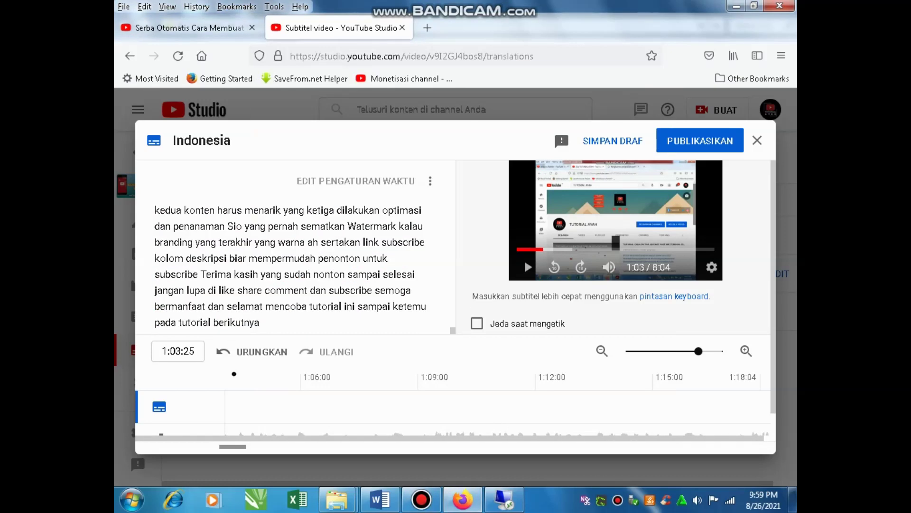
pyautogui.moveTo(310, 306); pyautogui.dragTo(260, 323)
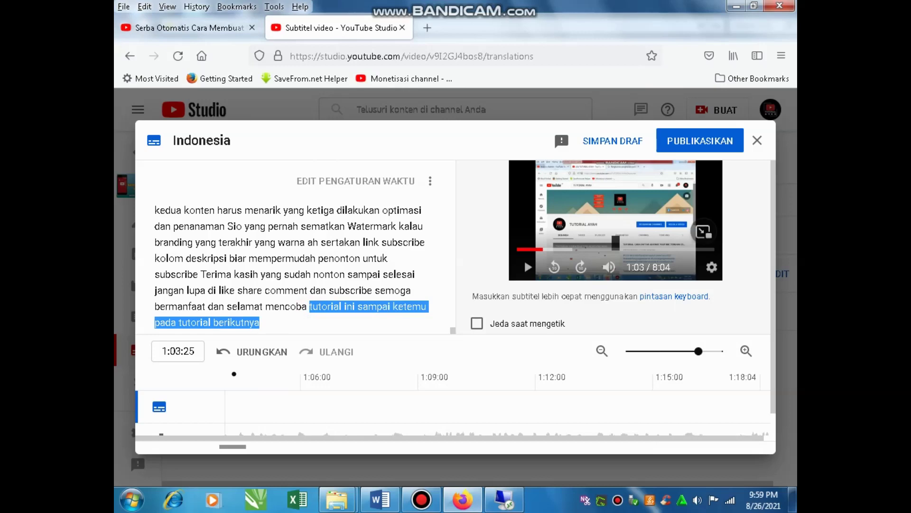
pyautogui.click(684, 140)
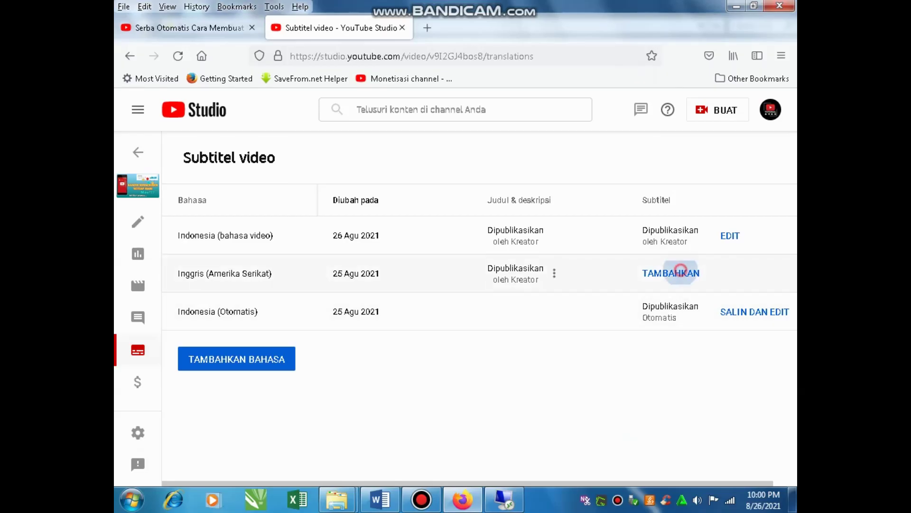
# Add English (United States) subtitles using automatic translation, look through the translated lines and publish them
pyautogui.click(671, 273)
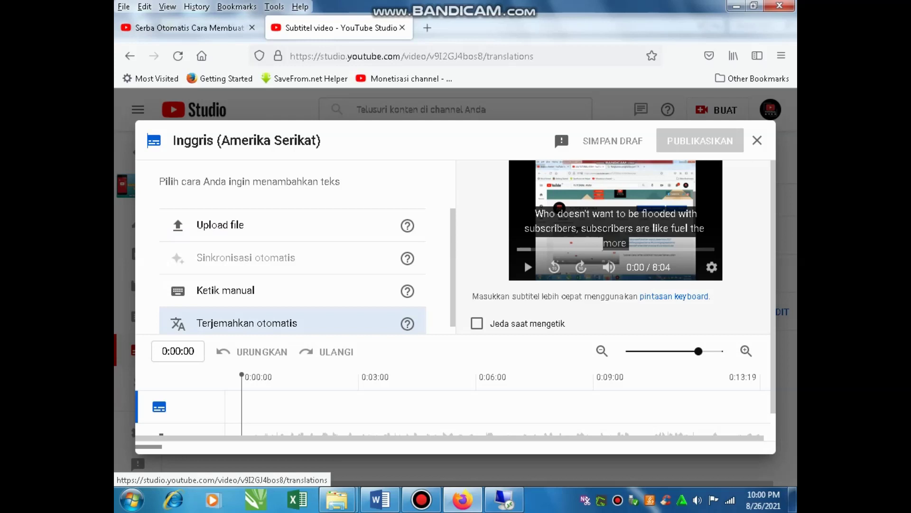
pyautogui.click(274, 324)
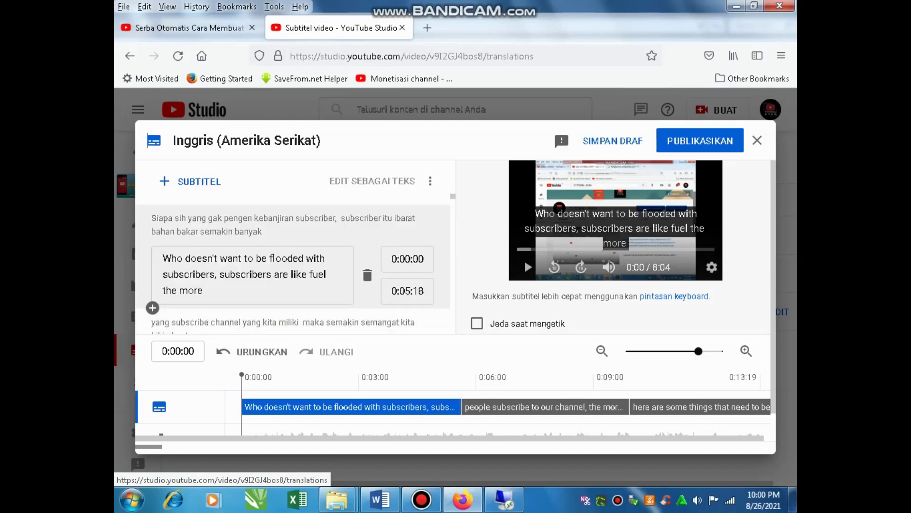
pyautogui.scroll(-20, 252, 266)
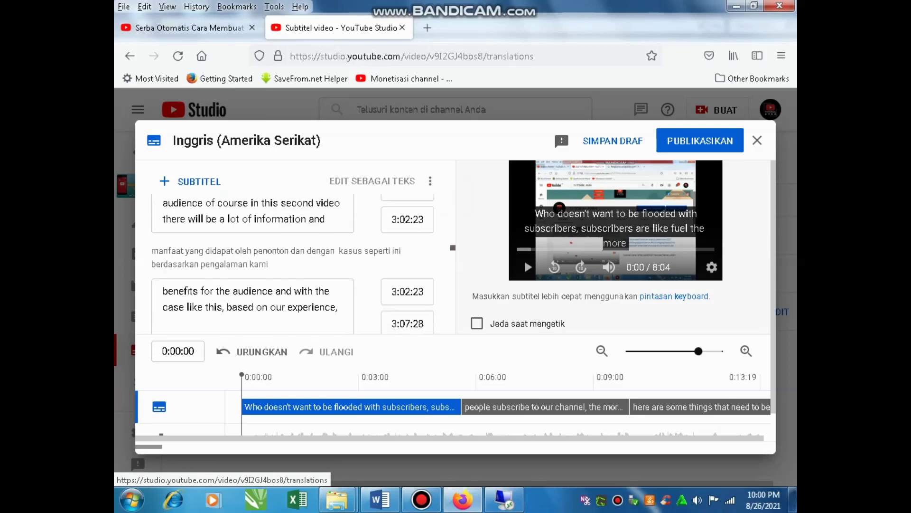
pyautogui.scroll(-3, 252, 266)
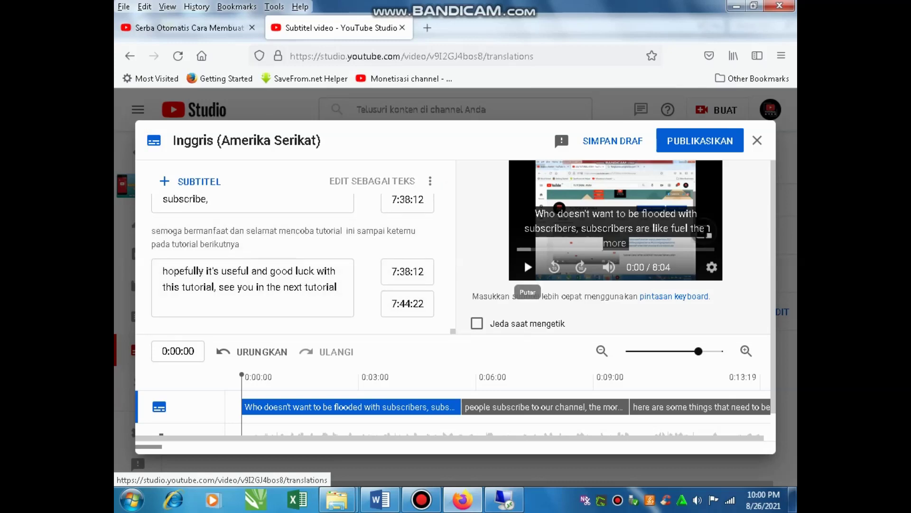
pyautogui.click(700, 140)
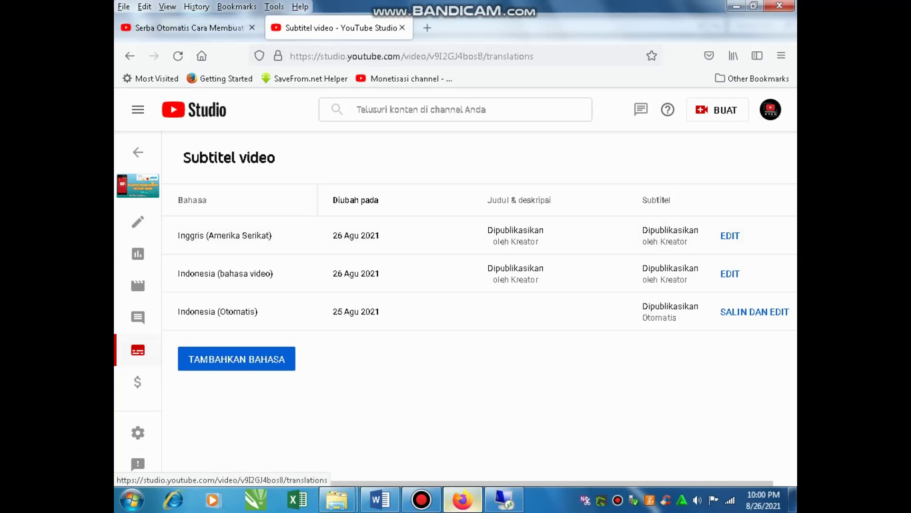
# Review the English (United States) subtitles, preview the first seconds of the video with them and publish them
pyautogui.moveTo(463, 499)
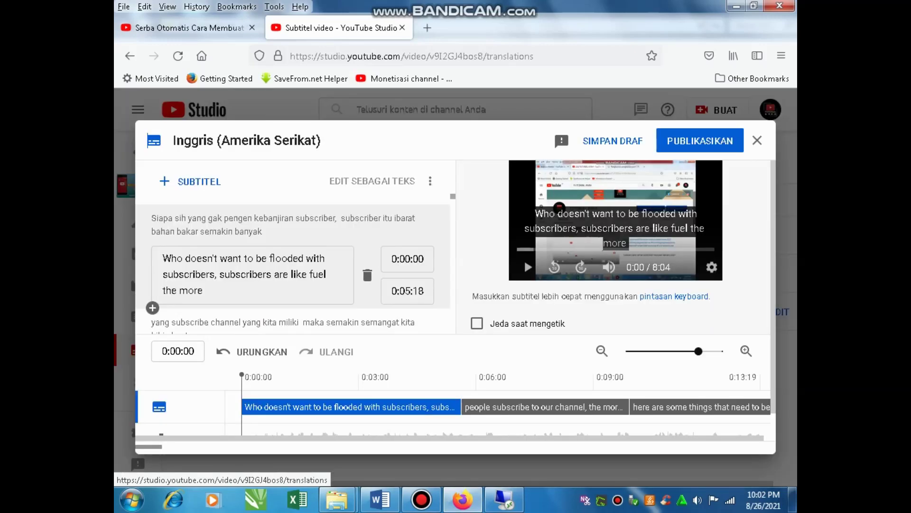
pyautogui.scroll(-10, 252, 261)
pyautogui.scroll(-15, 252, 261)
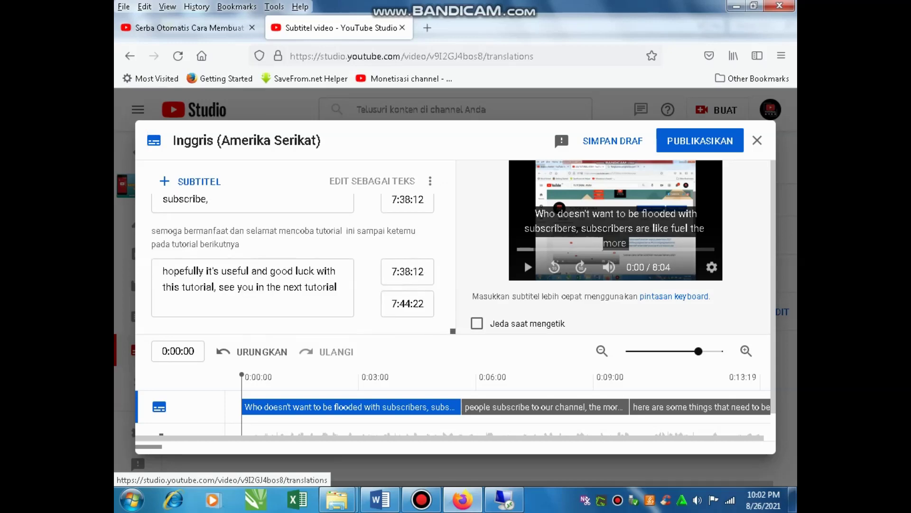
pyautogui.moveTo(453, 331); pyautogui.dragTo(453, 196)
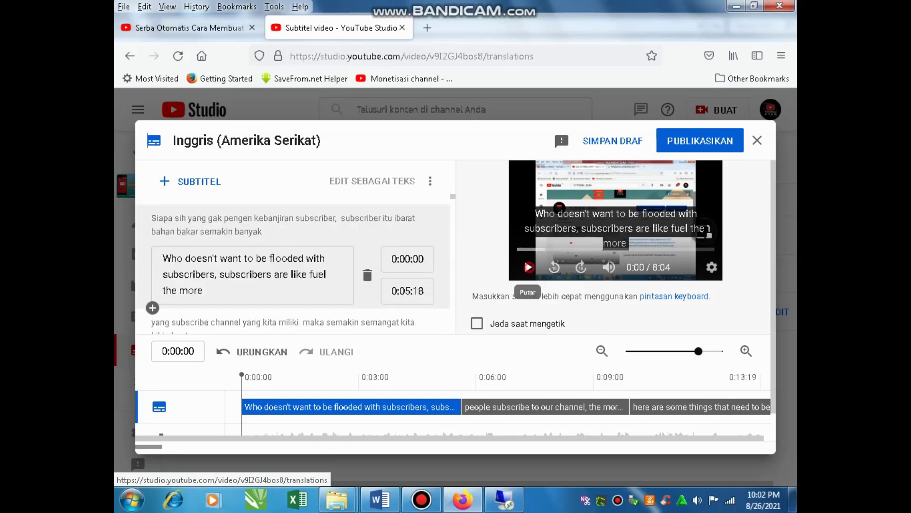
pyautogui.click(528, 267)
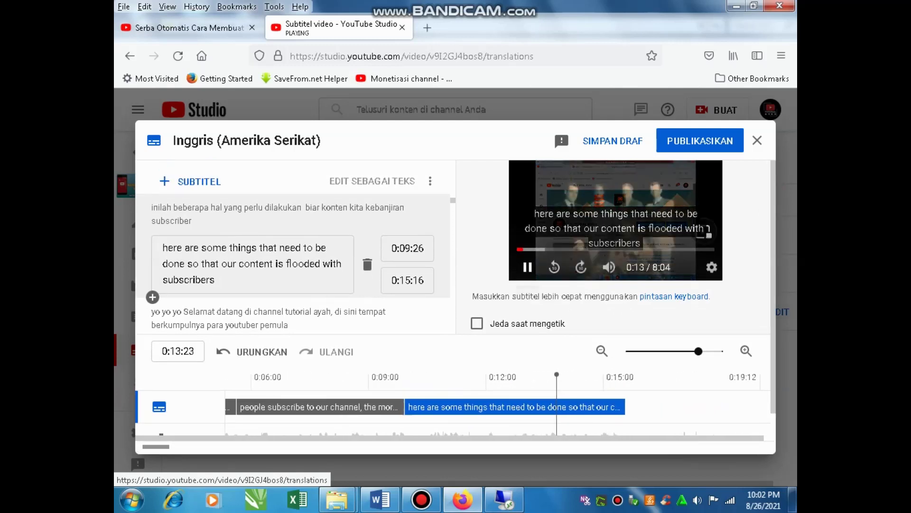
pyautogui.click(524, 259)
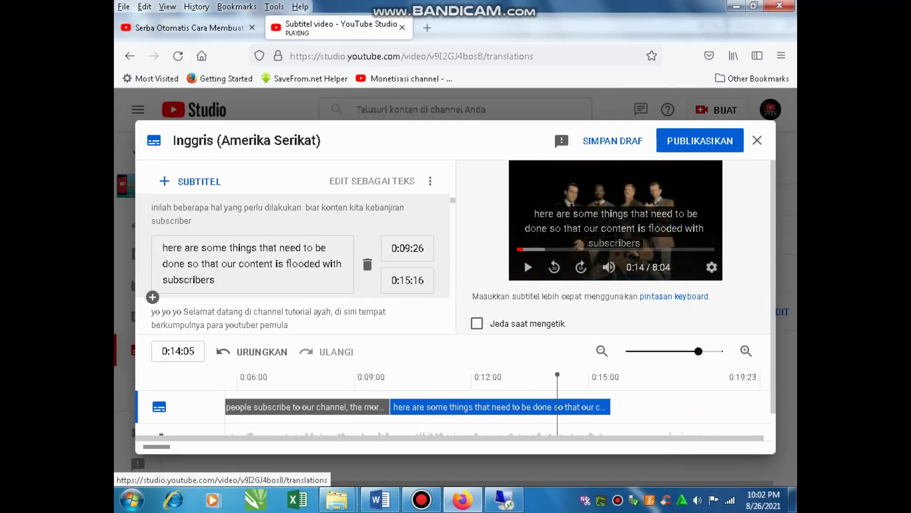
pyautogui.click(697, 138)
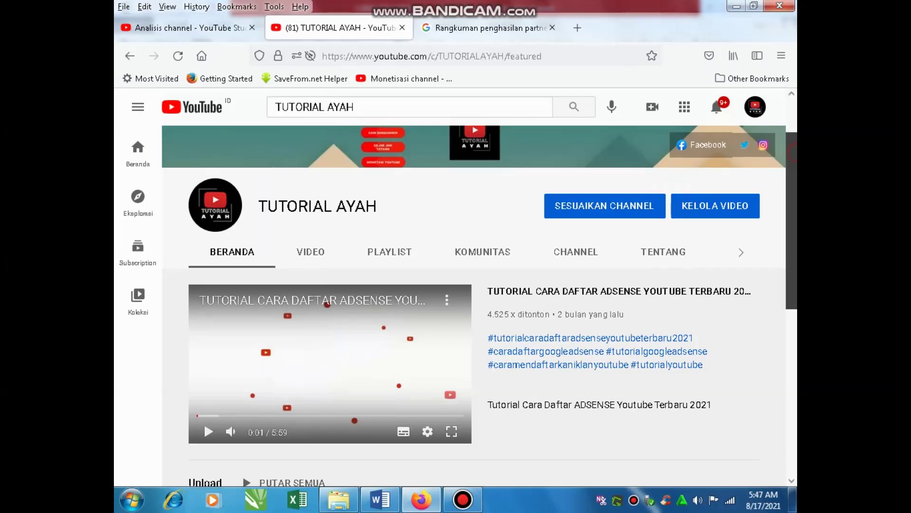
pyautogui.scroll(3, 474, 303)
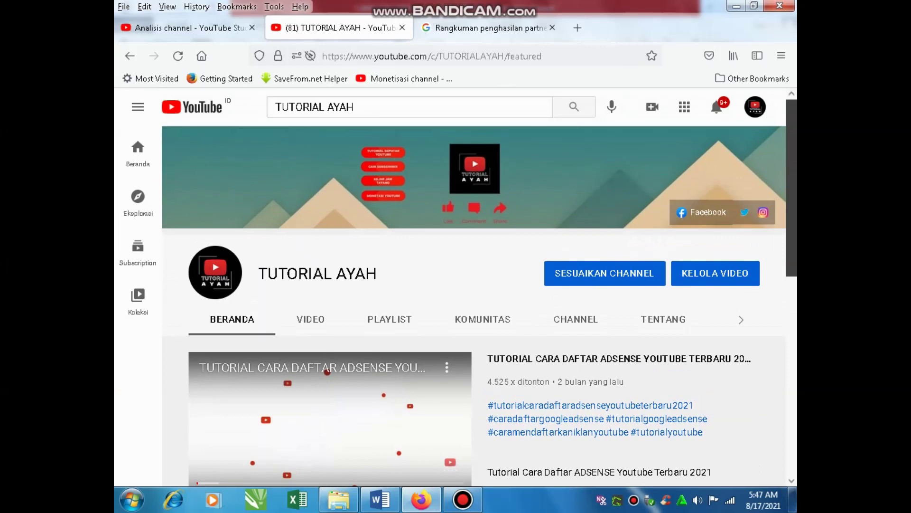
pyautogui.moveTo(759, 152)
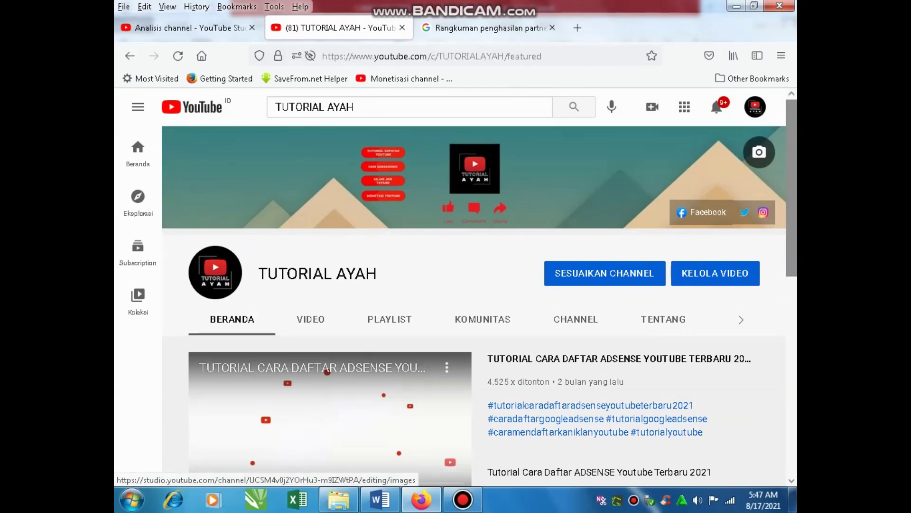